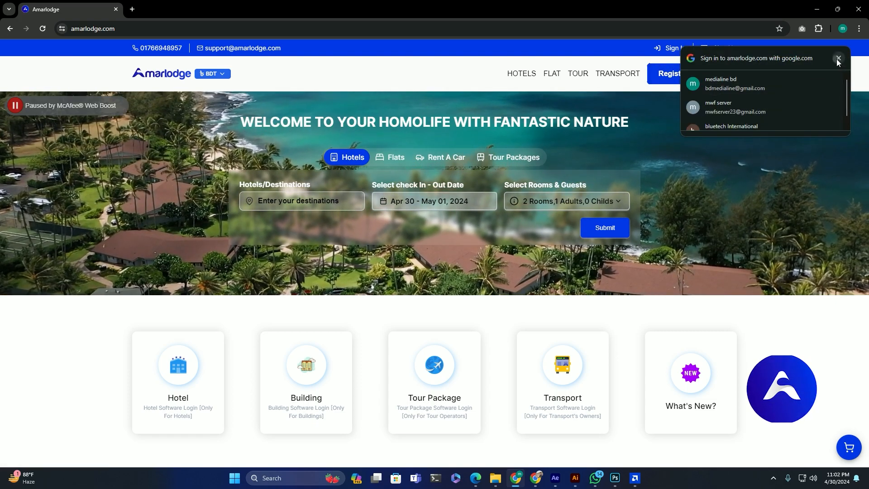
Step: Dismiss the Google sign-in prompt and go to the Register Your Hotel form
{"action": "left_click", "coordinate": [838, 58]}
{"action": "left_click", "coordinate": [695, 77]}
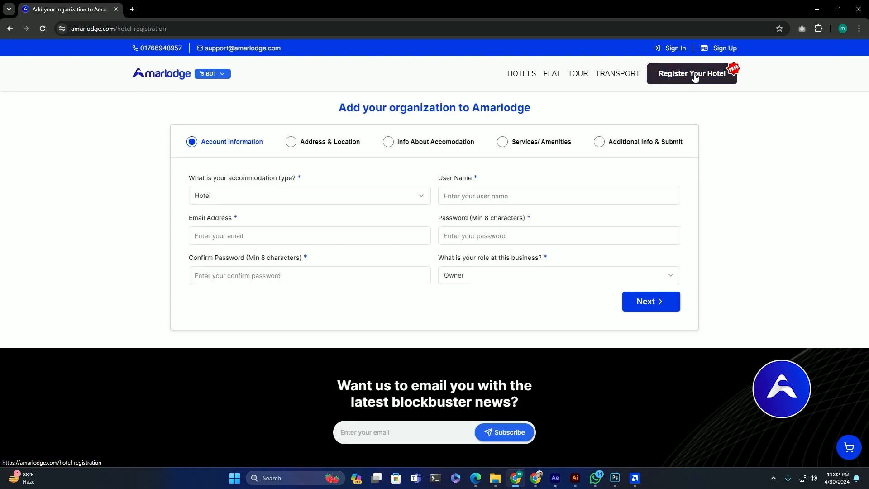
Step: Choose Hotel as the accommodation type and enter the user name and e-mail address
{"action": "left_click", "coordinate": [241, 201]}
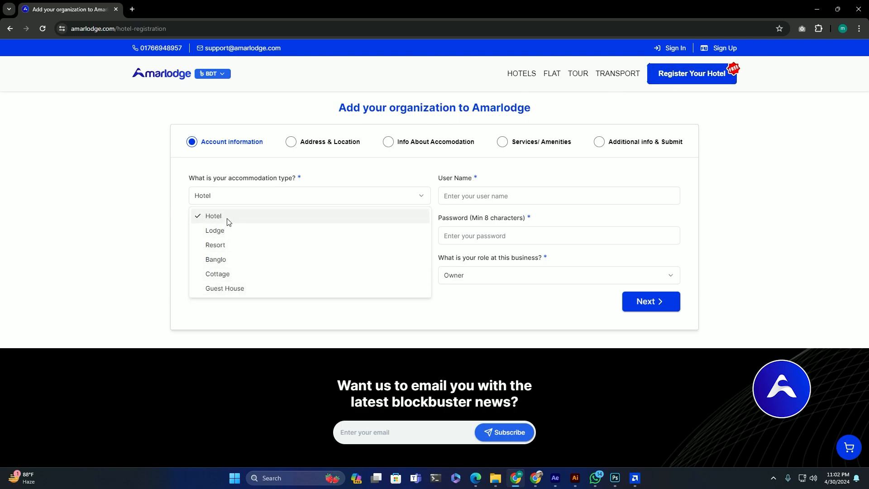
{"action": "left_click", "coordinate": [238, 222]}
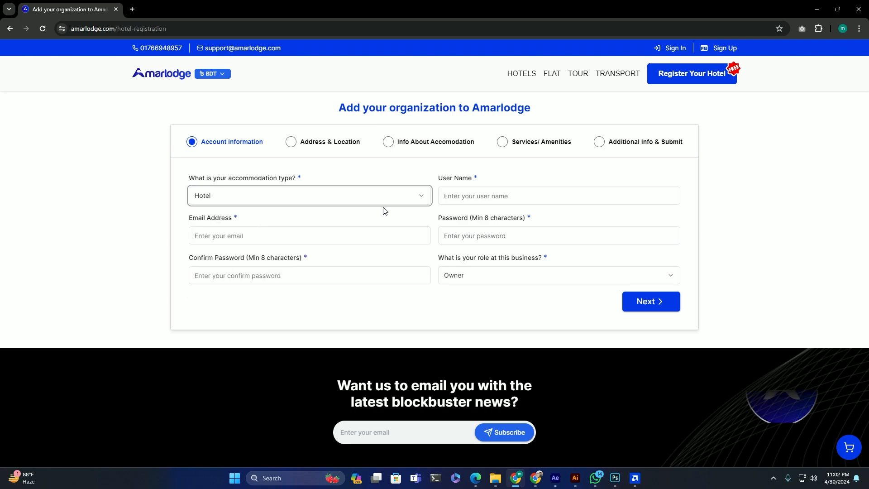
{"action": "left_click", "coordinate": [460, 196]}
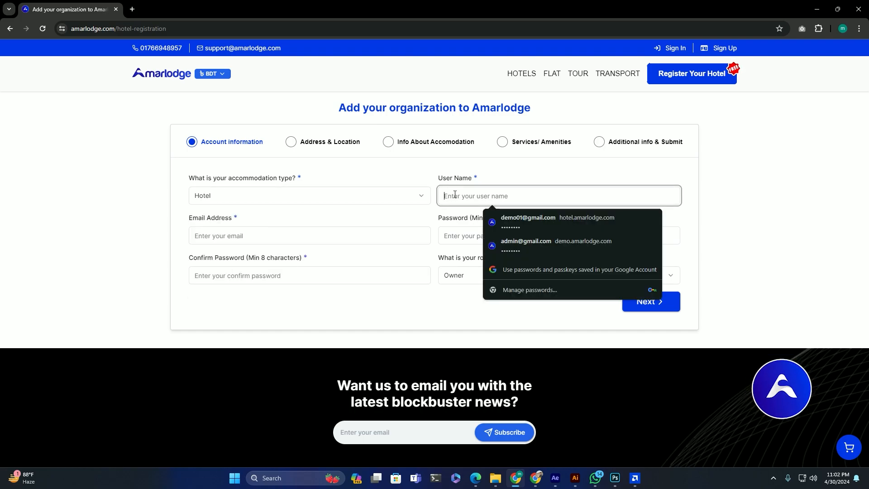
{"action": "type", "text": "demohotel"}
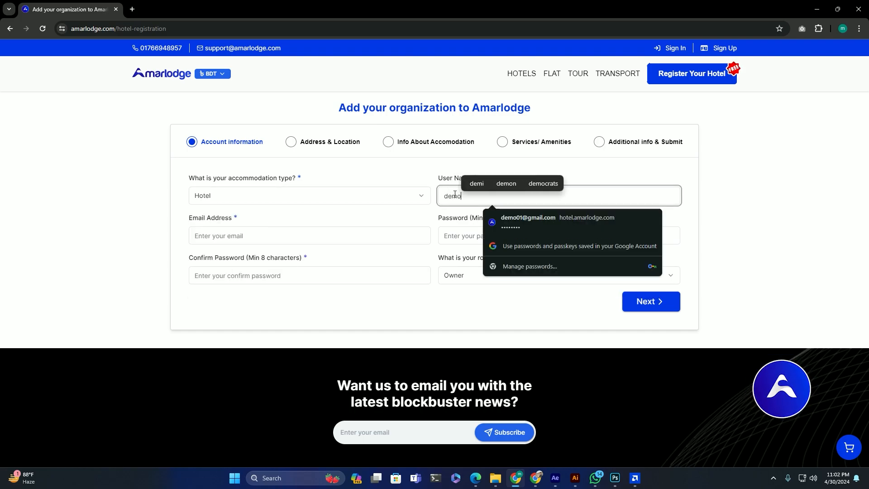
{"action": "type", "text": "account"}
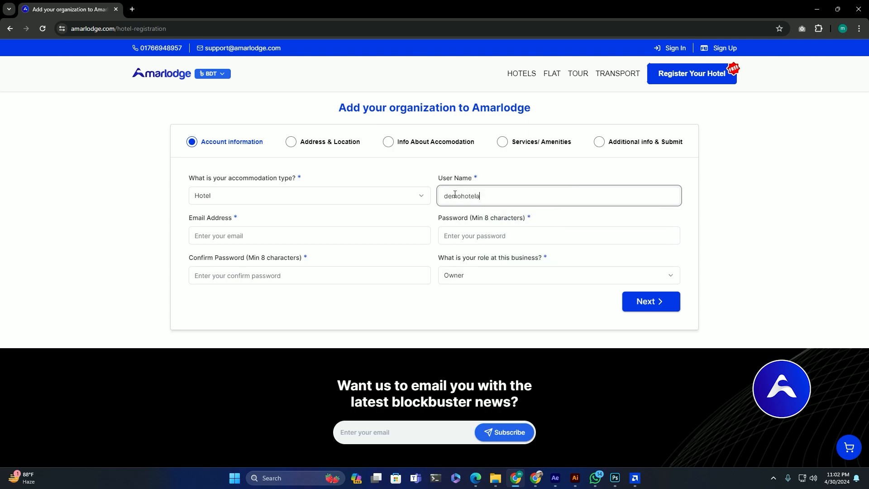
{"action": "left_click", "coordinate": [284, 237]}
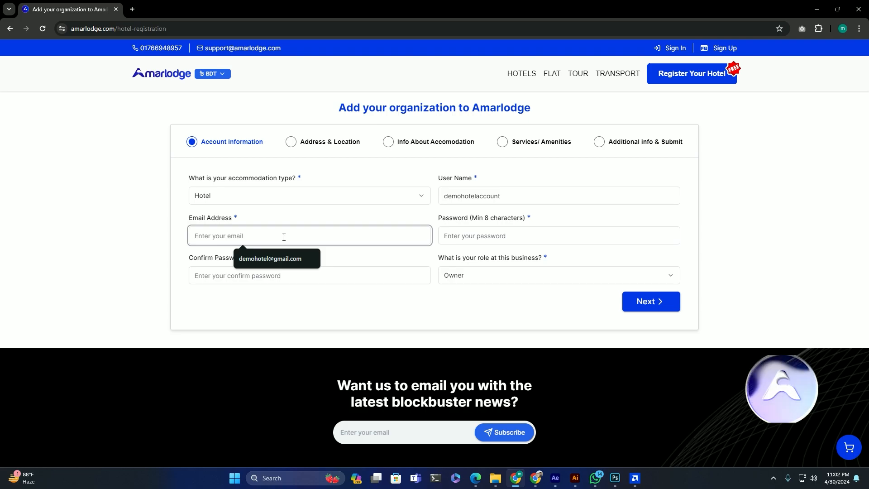
{"action": "left_click", "coordinate": [277, 259]}
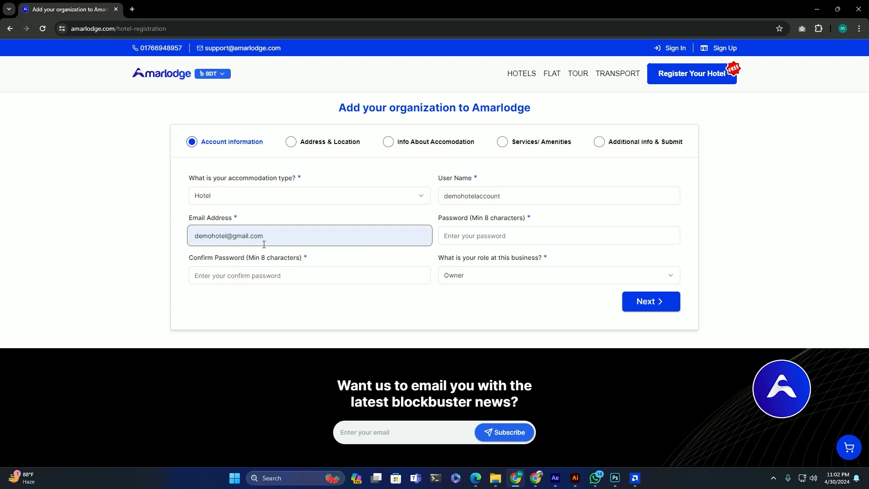
{"action": "type", "text": "155"}
{"action": "key", "text": "ctrl+a"}
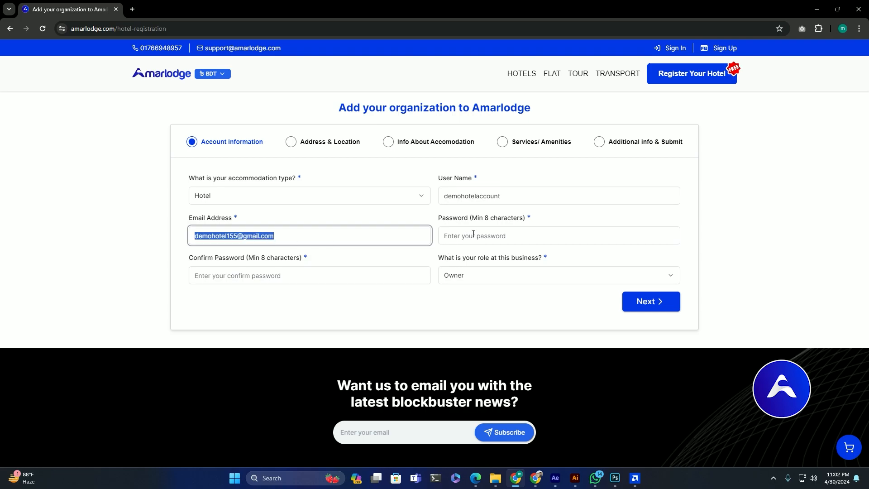
Step: Paste the account password into both password fields and keep Owner as the role
{"action": "left_click", "coordinate": [473, 234]}
{"action": "left_click_drag", "start_coordinate": [480, 217], "coordinate": [515, 218]}
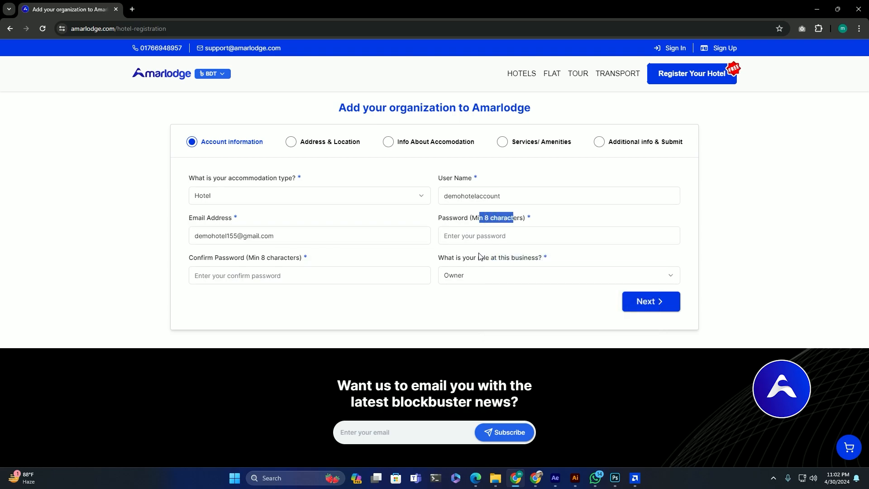
{"action": "left_click", "coordinate": [480, 235]}
{"action": "key", "text": "ctrl+v"}
{"action": "left_click", "coordinate": [299, 276]}
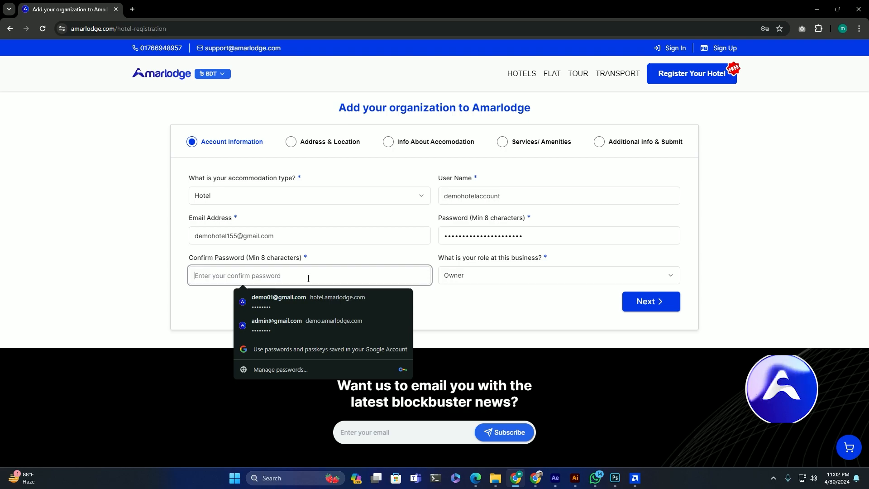
{"action": "key", "text": "ctrl+v"}
{"action": "left_click", "coordinate": [486, 277]}
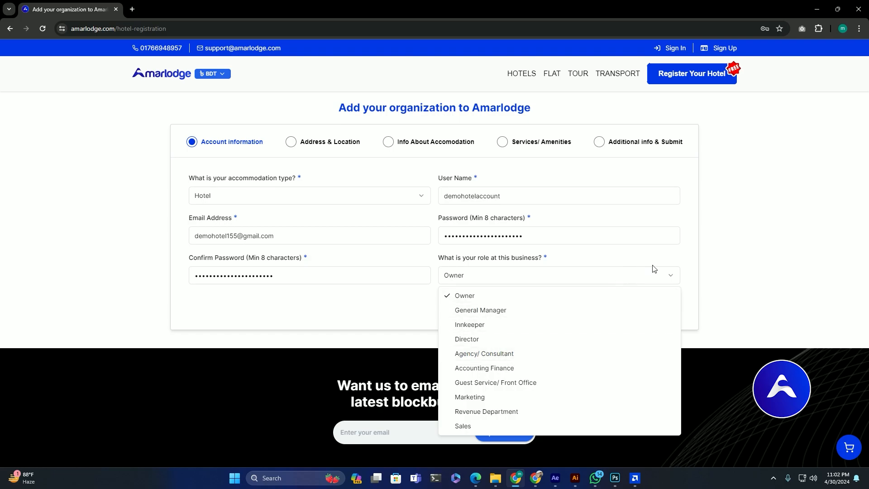
{"action": "left_click", "coordinate": [695, 260]}
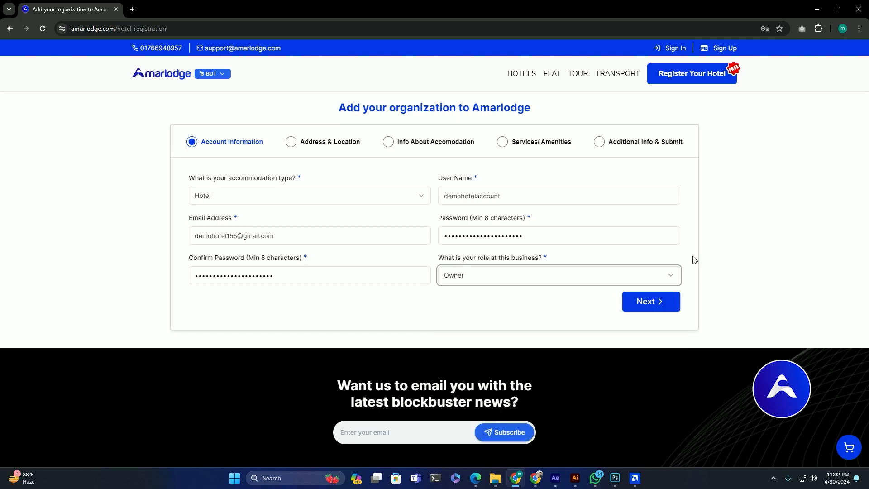
Step: On the Address & Location step, enter business name 'Demo Hotel Account' and the mobile number
{"action": "left_click", "coordinate": [647, 306]}
{"action": "left_click", "coordinate": [267, 201]}
{"action": "type", "text": "Demo Hotel"}
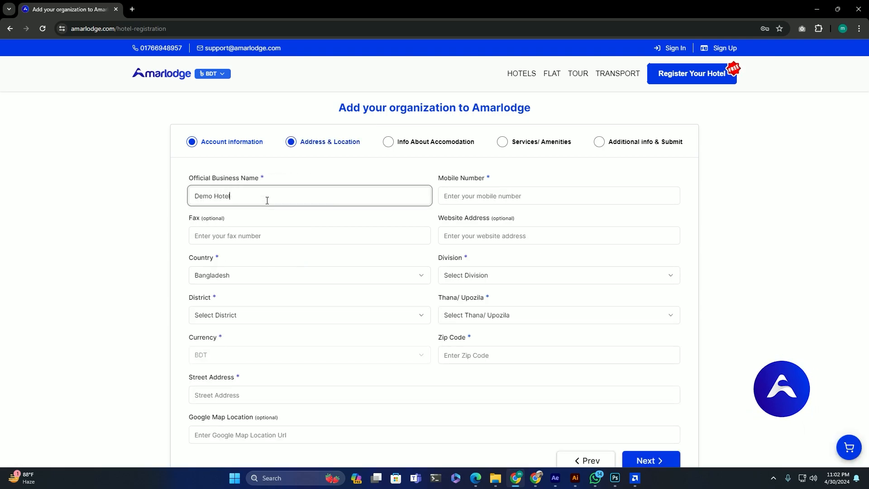
{"action": "type", "text": " Account"}
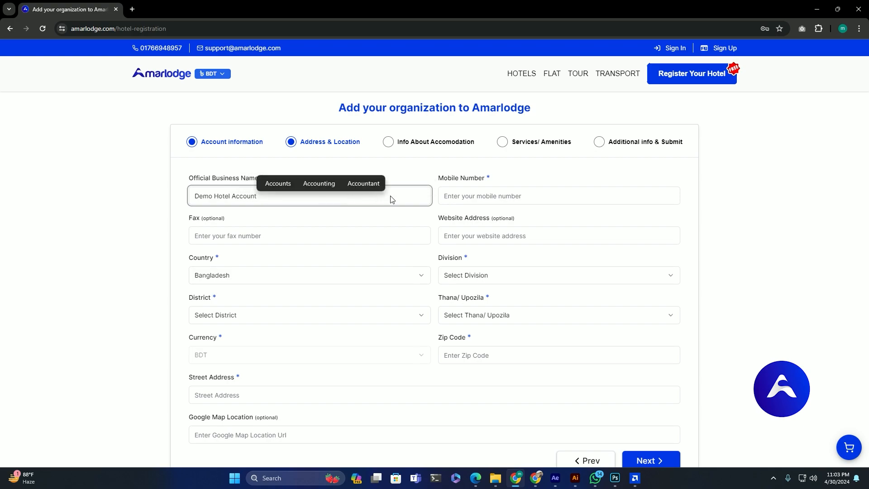
{"action": "left_click", "coordinate": [452, 197]}
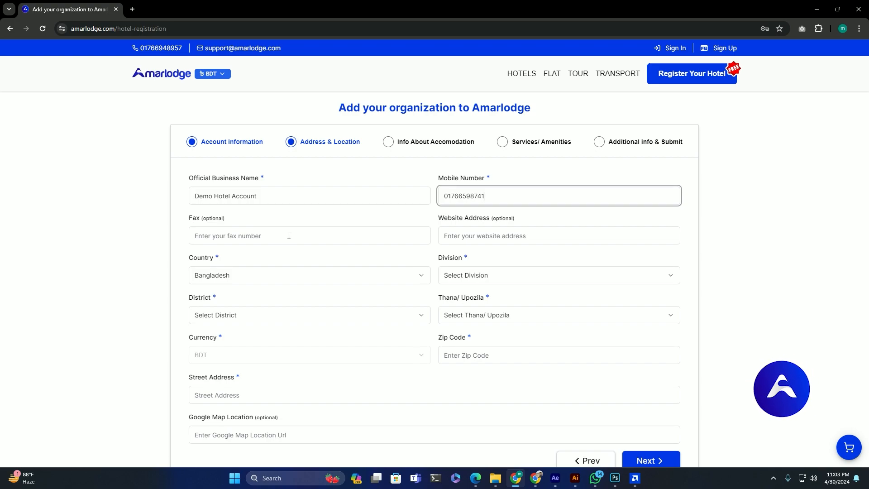
Step: Pass over the optional Fax and Website fields and open the Country list
{"action": "left_click", "coordinate": [264, 236]}
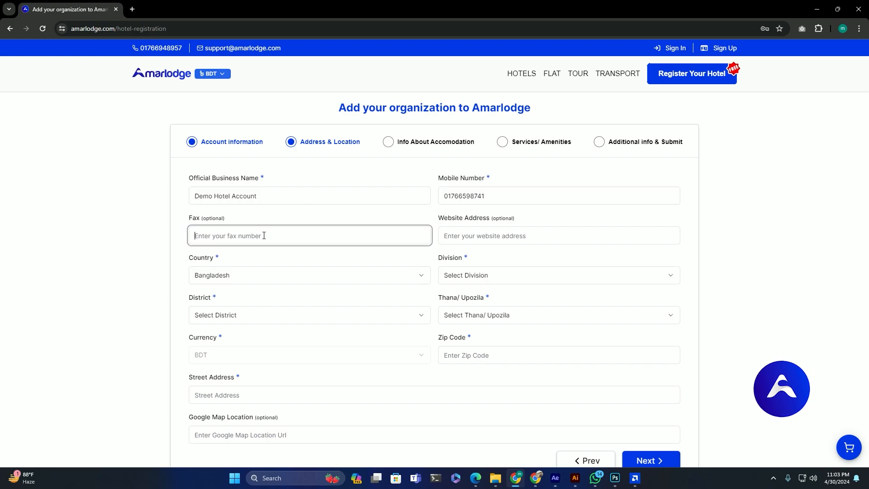
{"action": "left_click", "coordinate": [476, 234]}
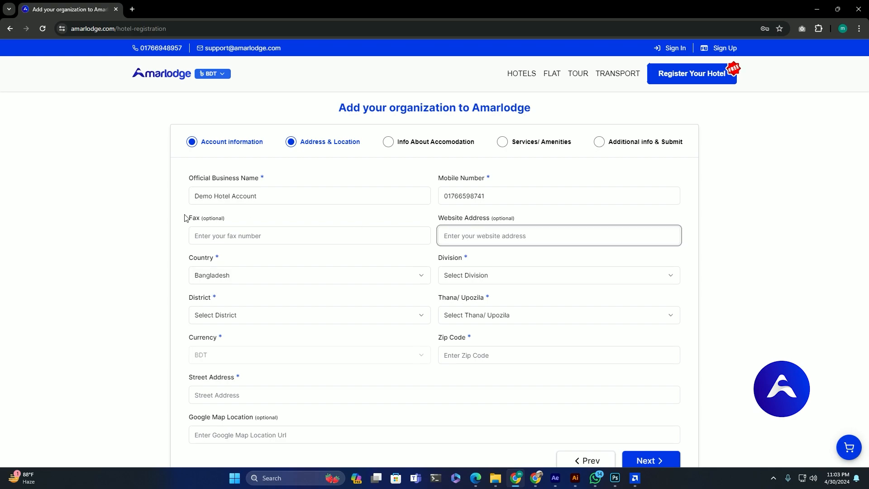
{"action": "scroll", "coordinate": [143, 255], "scroll_direction": "down", "scroll_amount": 2}
{"action": "left_click", "coordinate": [243, 186]}
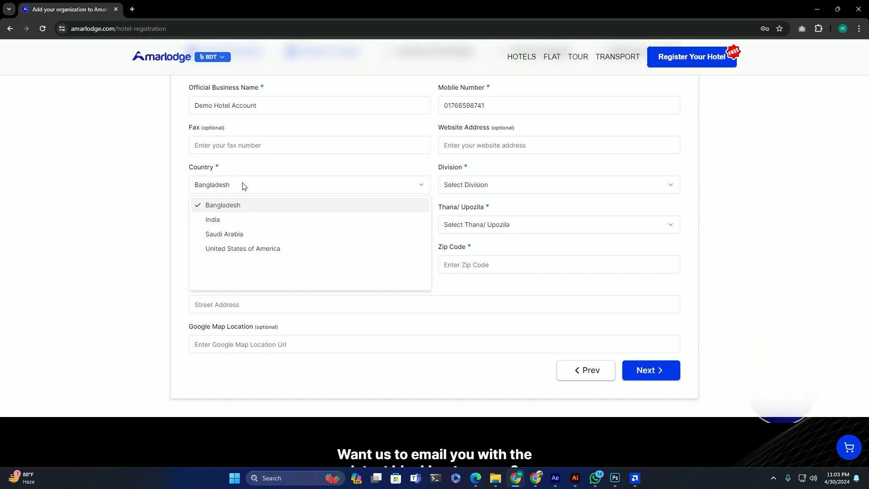
Step: Set the location to Bangladesh, Rajshahi division, Bogura district, Dhunat thana
{"action": "left_click", "coordinate": [235, 208]}
{"action": "left_click", "coordinate": [498, 186]}
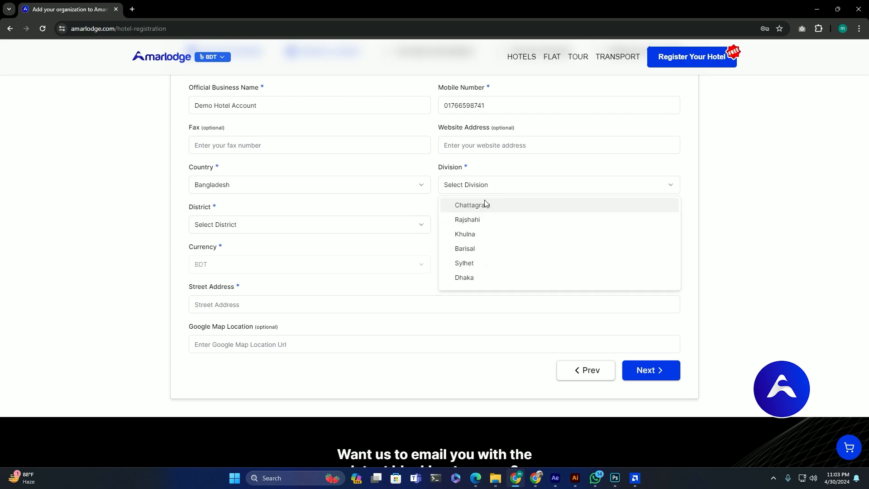
{"action": "left_click", "coordinate": [471, 223]}
{"action": "left_click", "coordinate": [252, 225]}
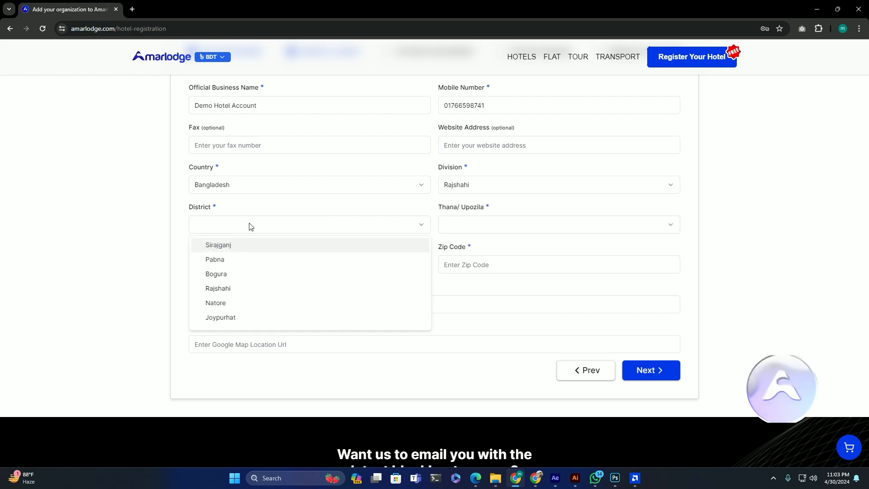
{"action": "left_click", "coordinate": [219, 273]}
{"action": "left_click", "coordinate": [475, 224]}
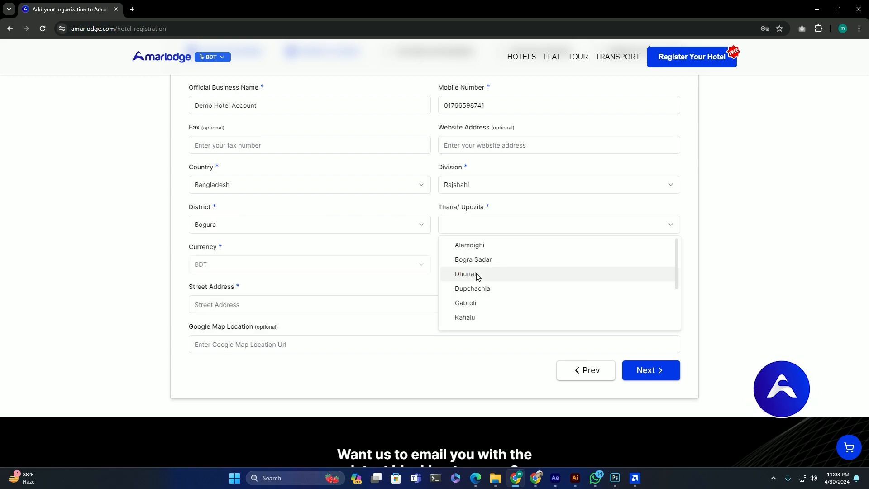
{"action": "left_click", "coordinate": [477, 275]}
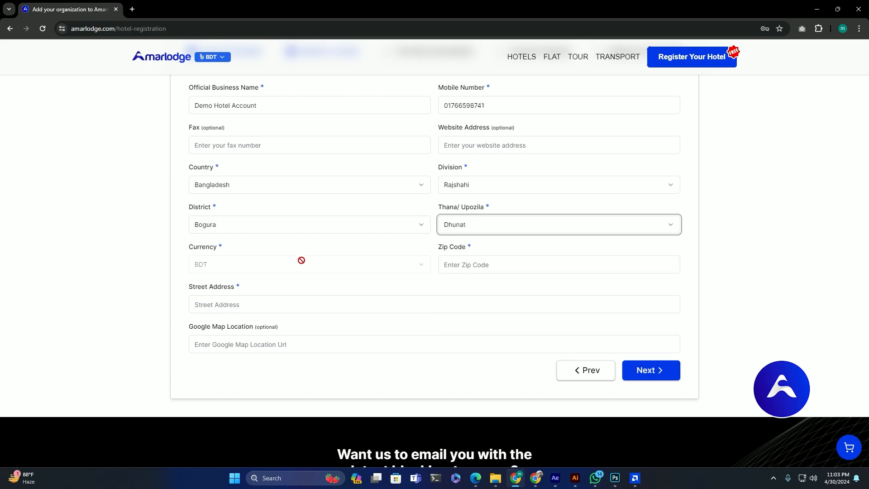
Step: Enter zip code 1207 and fill the street address from the autofill suggestion
{"action": "left_click_drag", "start_coordinate": [189, 248], "coordinate": [224, 248]}
{"action": "scroll", "coordinate": [459, 263], "scroll_direction": "down", "scroll_amount": 1}
{"action": "left_click", "coordinate": [457, 221]}
{"action": "type", "text": "1207"}
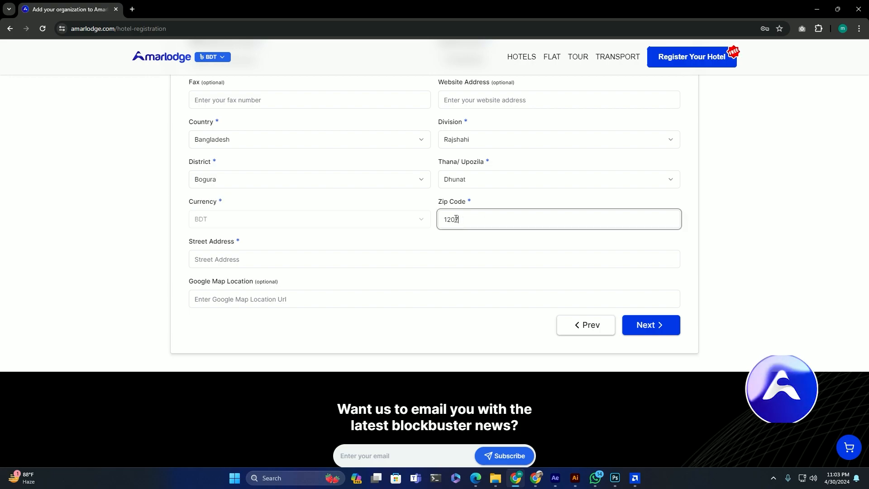
{"action": "left_click", "coordinate": [260, 259]}
{"action": "type", "text": "5/2"}
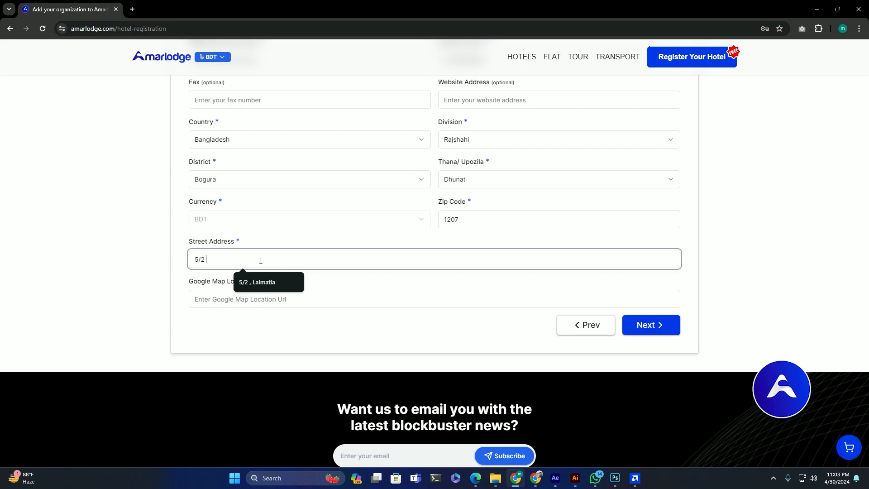
{"action": "key", "text": "Down"}
{"action": "key", "text": "Return"}
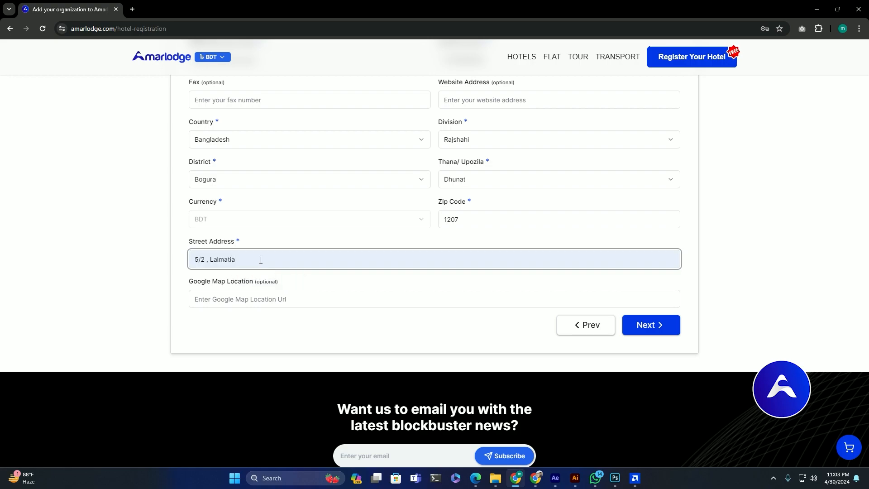
{"action": "left_click_drag", "start_coordinate": [186, 289], "coordinate": [281, 286]}
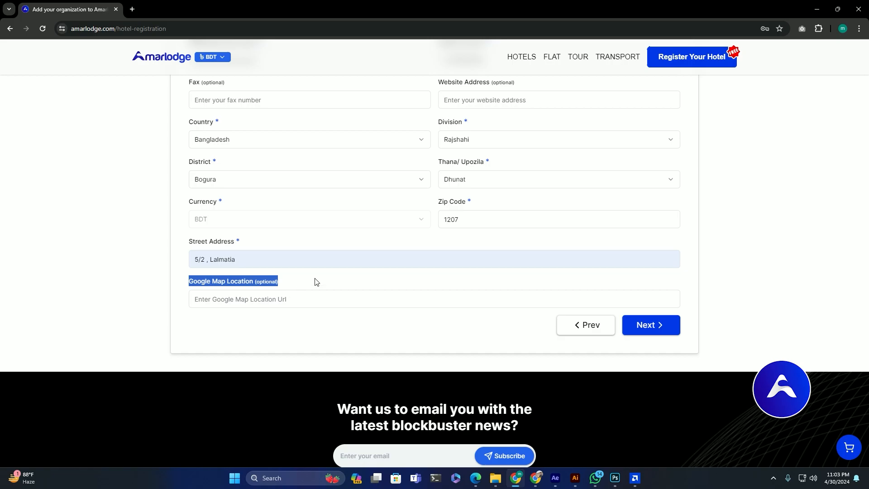
{"action": "left_click", "coordinate": [315, 282]}
{"action": "double_click", "coordinate": [266, 282]}
Step: Enter 100 rooms, a 500–1000 price range and 5 total floors
{"action": "left_click", "coordinate": [647, 326]}
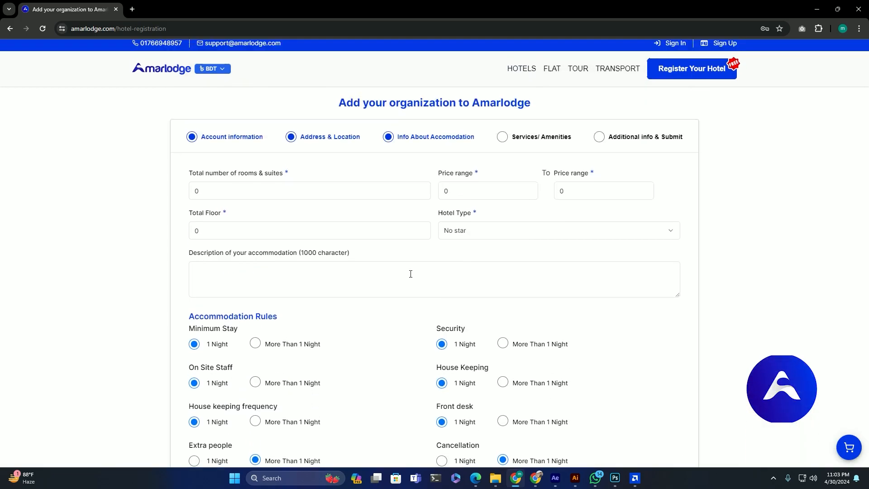
{"action": "double_click", "coordinate": [195, 195]}
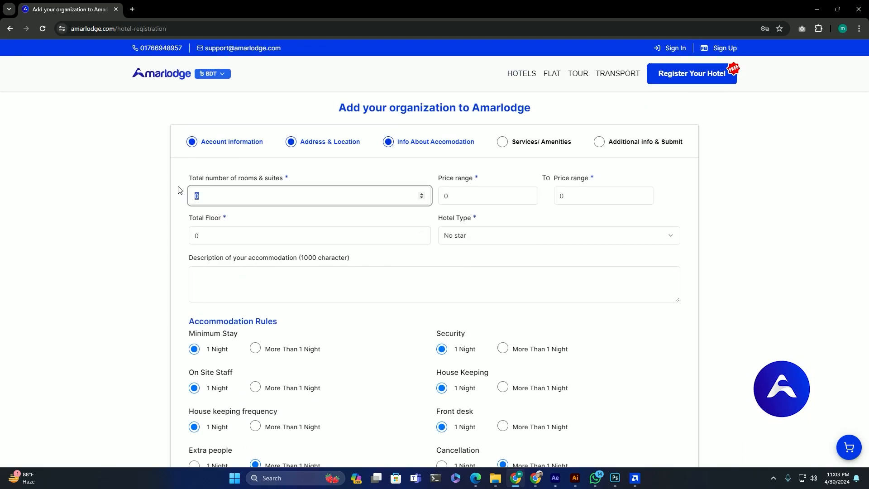
{"action": "key", "text": "Tab"}
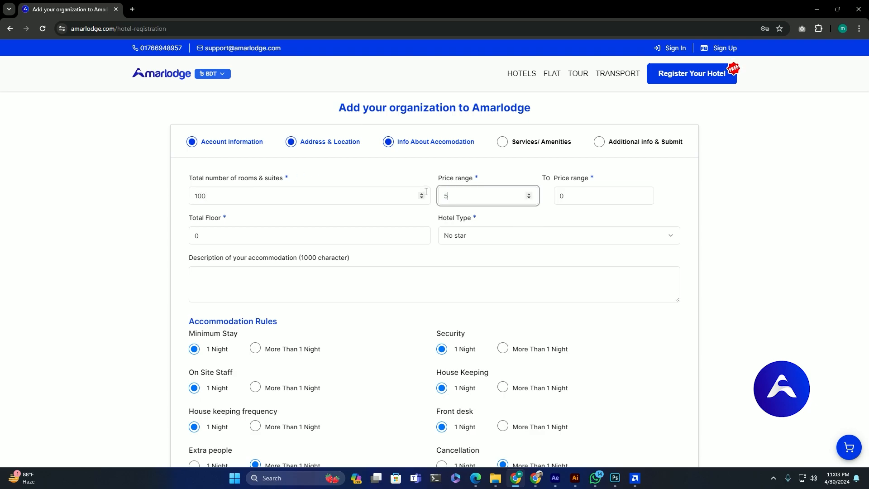
{"action": "key", "text": "Tab"}
{"action": "type", "text": "1000"}
{"action": "left_click", "coordinate": [247, 237]}
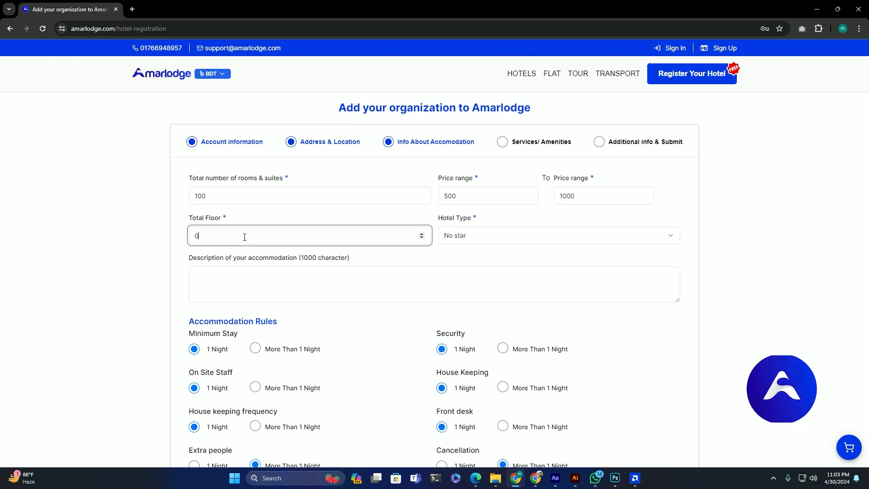
{"action": "left_click_drag", "start_coordinate": [246, 237], "coordinate": [106, 240]}
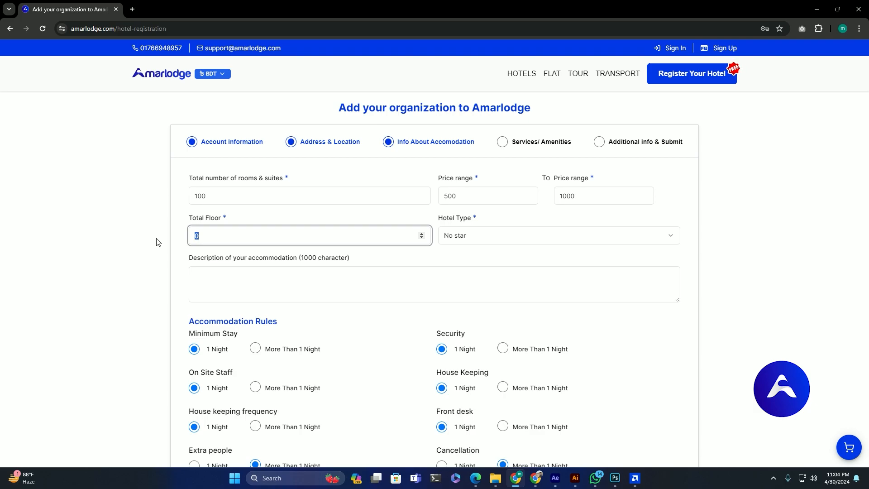
{"action": "type", "text": "5"}
Step: Set the hotel type to 5 star and describe it as 'This is a demo hotel profile'
{"action": "left_click", "coordinate": [486, 236]}
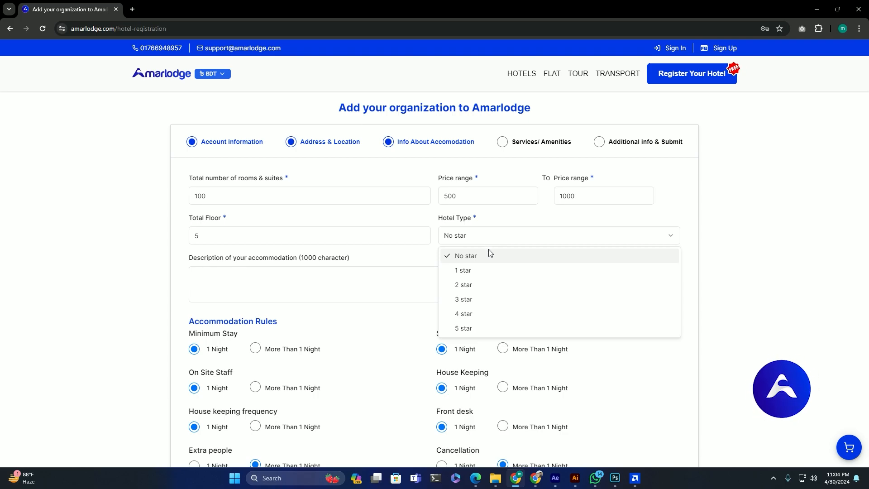
{"action": "left_click", "coordinate": [483, 330]}
{"action": "left_click", "coordinate": [285, 281]}
{"action": "type", "text": "This "}
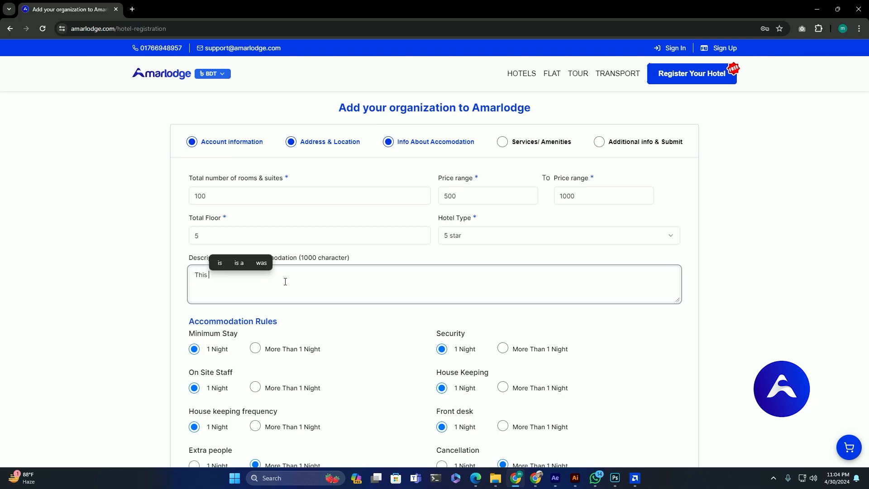
{"action": "type", "text": "is a "}
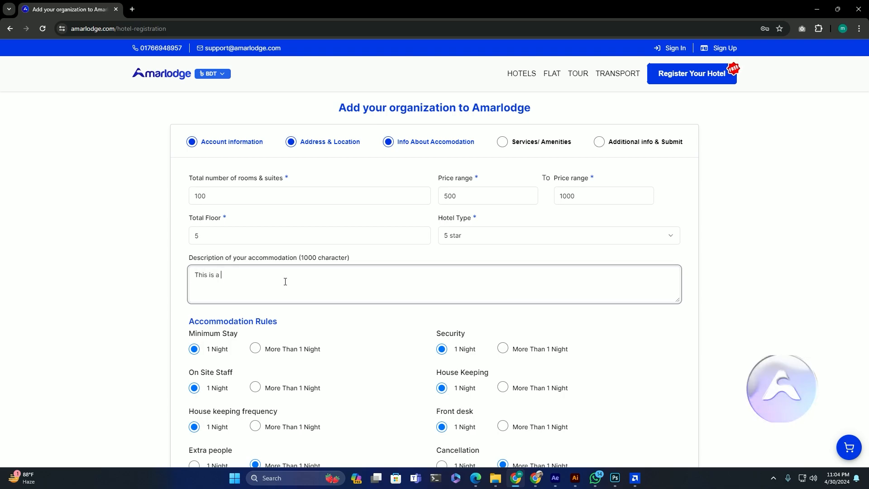
{"action": "type", "text": "demo hotel "}
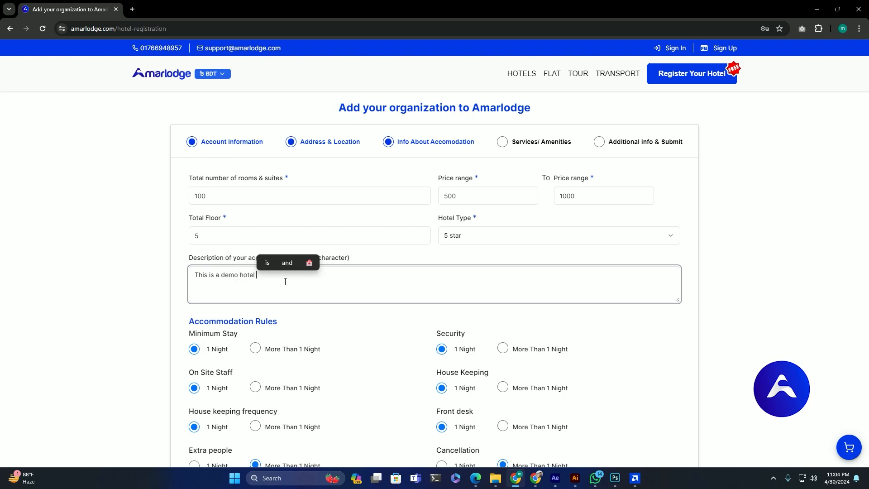
{"action": "type", "text": "profile."}
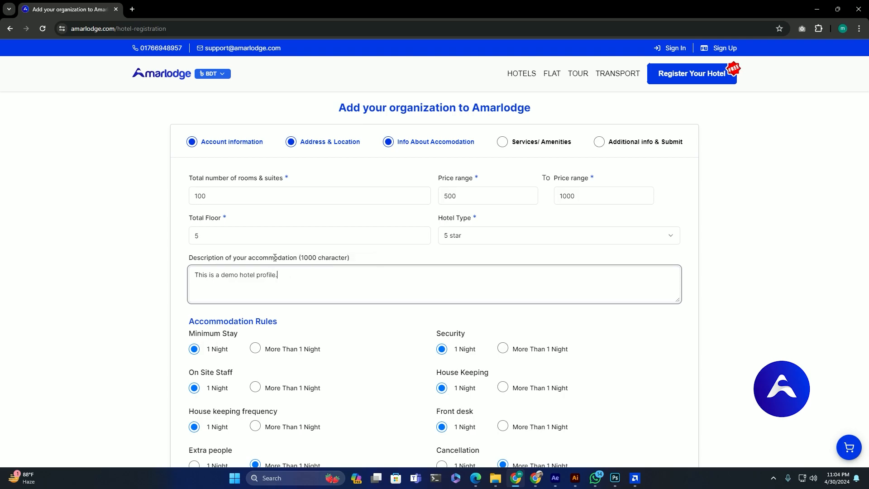
{"action": "left_click", "coordinate": [54, 282]}
Step: Set the cancellation rule to 1 Night and continue to the Services/Amenities step
{"action": "scroll", "coordinate": [161, 230], "scroll_direction": "down", "scroll_amount": 3}
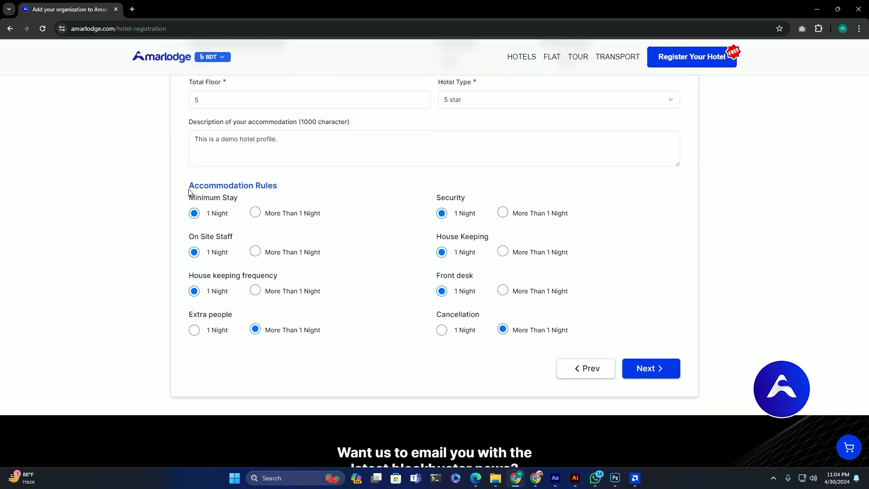
{"action": "left_click_drag", "start_coordinate": [189, 192], "coordinate": [310, 199]}
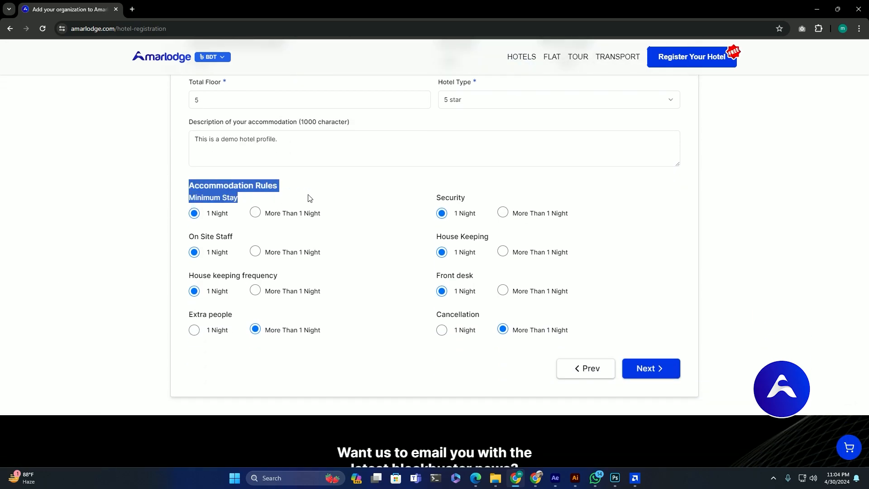
{"action": "left_click", "coordinate": [330, 201]}
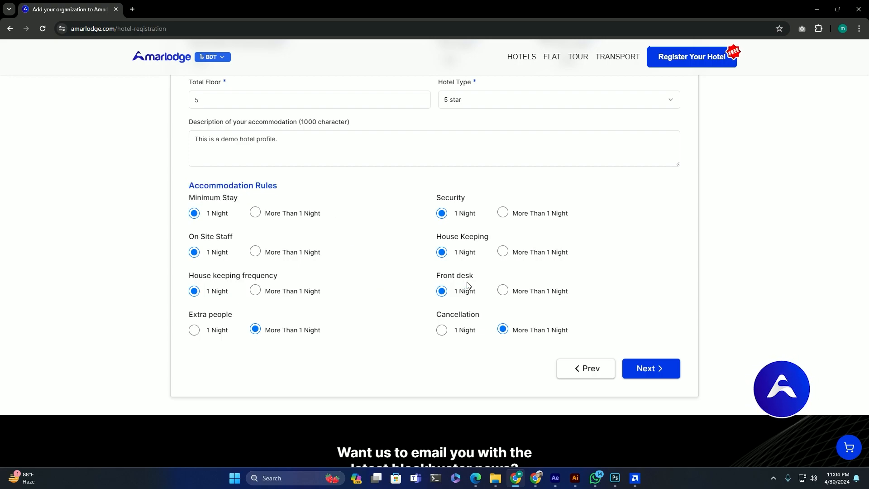
{"action": "left_click", "coordinate": [444, 329]}
{"action": "left_click", "coordinate": [665, 372]}
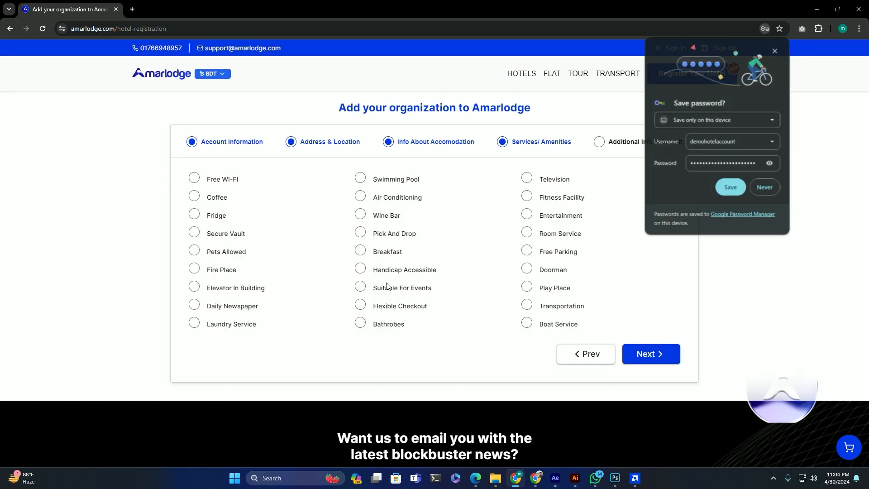
Step: Decline Chrome's password save and mark Free WI-FI, Coffee, Fridge, Secure Vault and Pets Allowed
{"action": "left_click", "coordinate": [765, 189]}
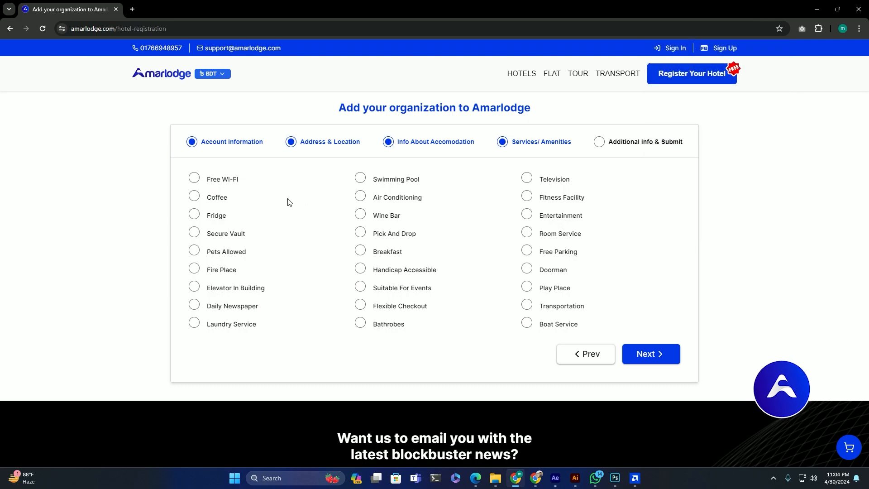
{"action": "left_click", "coordinate": [195, 177]}
{"action": "left_click", "coordinate": [194, 196]}
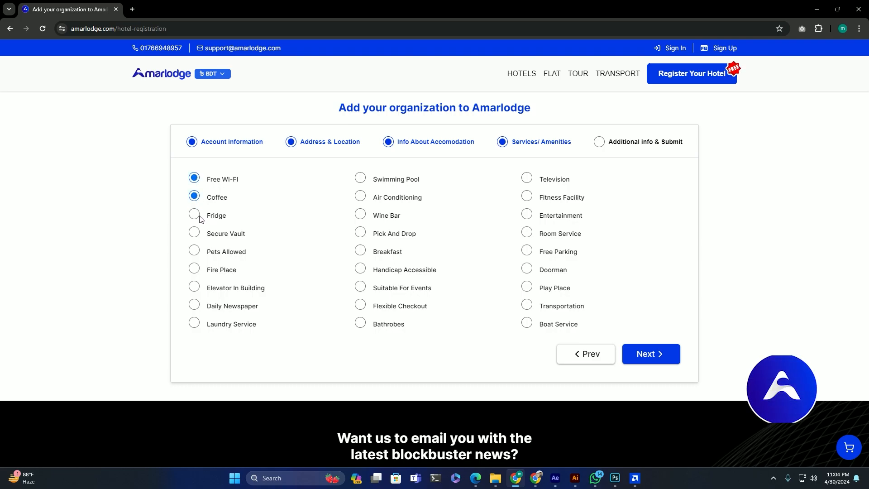
{"action": "left_click", "coordinate": [194, 215]}
{"action": "left_click", "coordinate": [194, 232]}
{"action": "left_click", "coordinate": [195, 251]}
Step: Also mark Fire Place, Elevator In Building, Daily Newspaper, Laundry Service and Room Service, then continue
{"action": "left_click", "coordinate": [194, 269]}
{"action": "left_click", "coordinate": [194, 287]}
{"action": "left_click", "coordinate": [194, 305]}
{"action": "left_click", "coordinate": [194, 322]}
{"action": "left_click", "coordinate": [527, 232]}
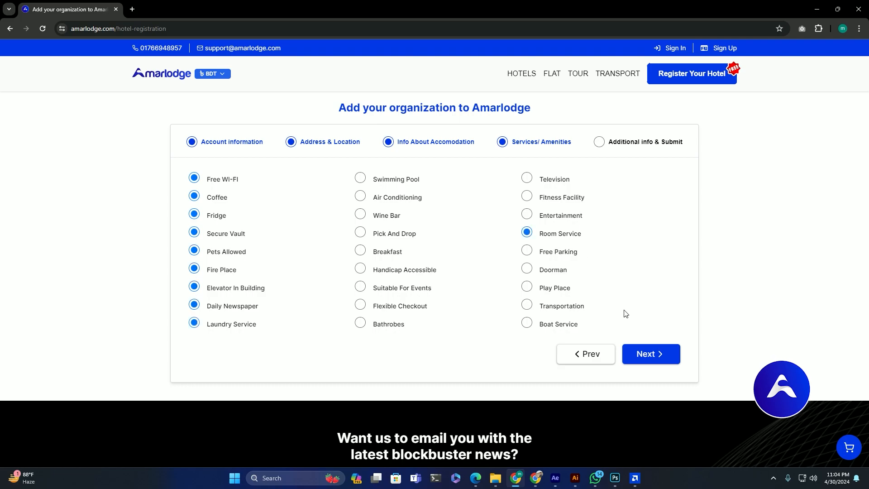
{"action": "left_click", "coordinate": [653, 359]}
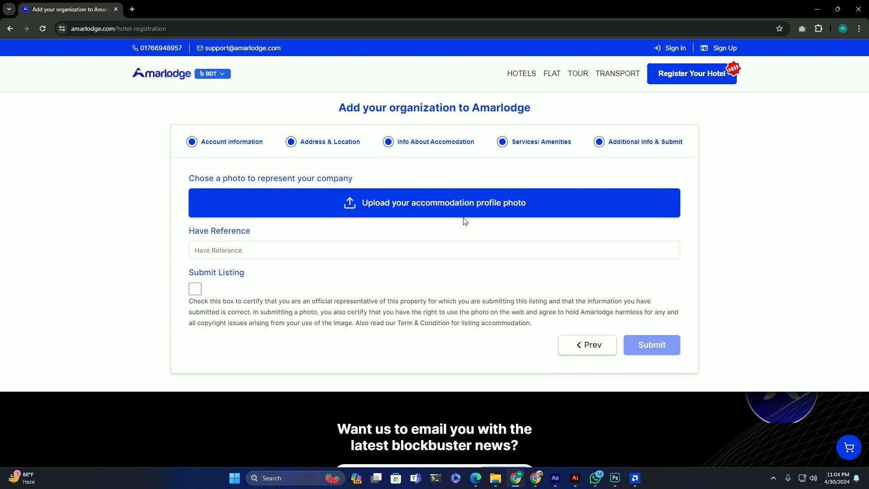
Step: Upload the reception-desk photo from Downloads as the company photo and accept the crop
{"action": "left_click", "coordinate": [437, 204]}
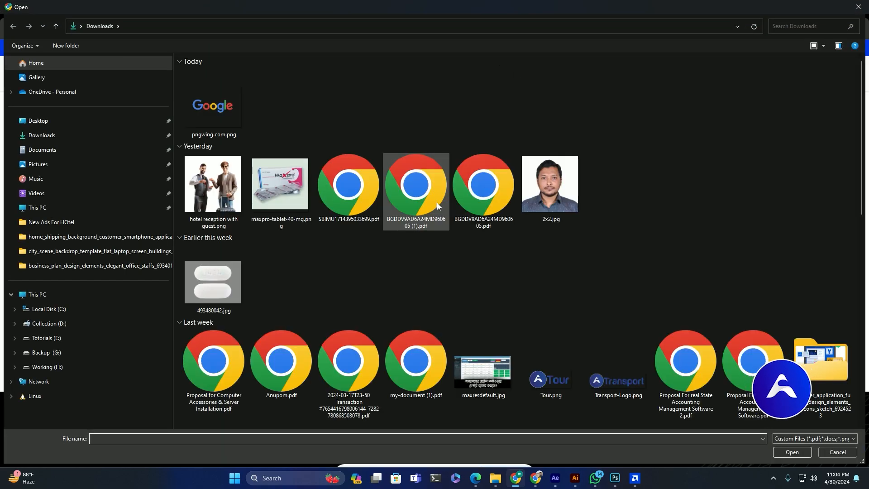
{"action": "scroll", "coordinate": [437, 202], "scroll_direction": "down", "scroll_amount": 10}
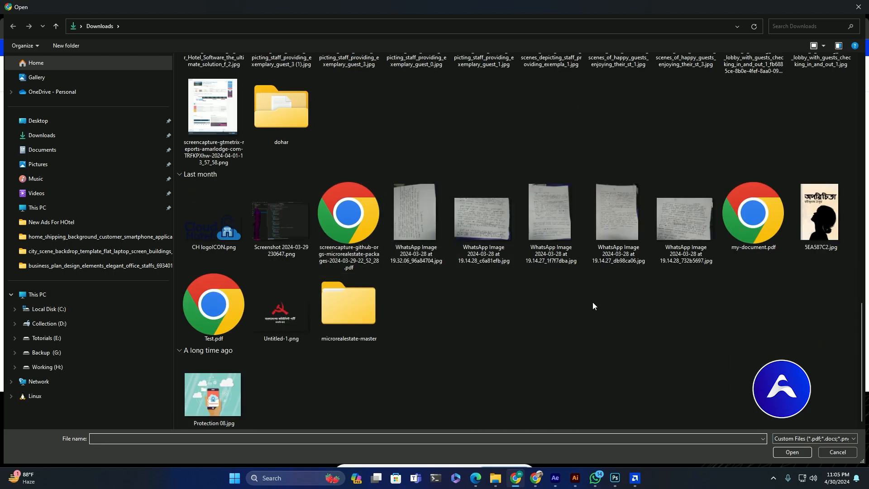
{"action": "scroll", "coordinate": [593, 306], "scroll_direction": "up", "scroll_amount": 5}
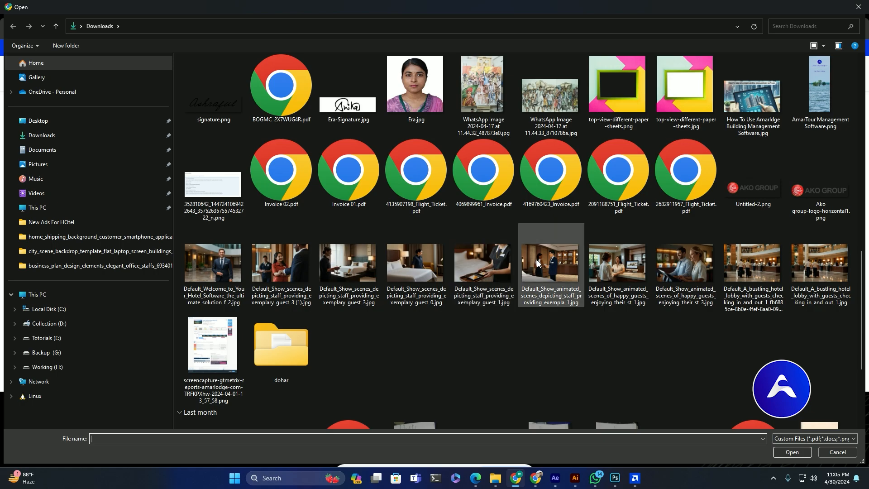
{"action": "double_click", "coordinate": [597, 261]}
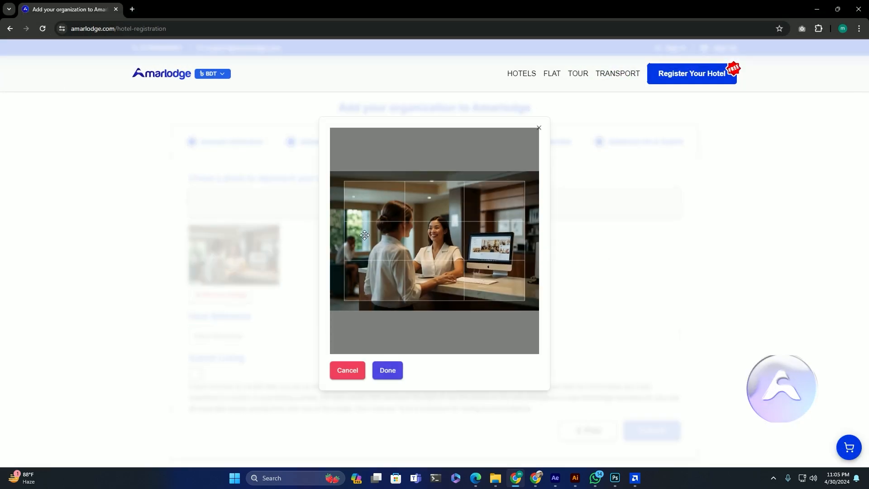
{"action": "left_click", "coordinate": [388, 370]}
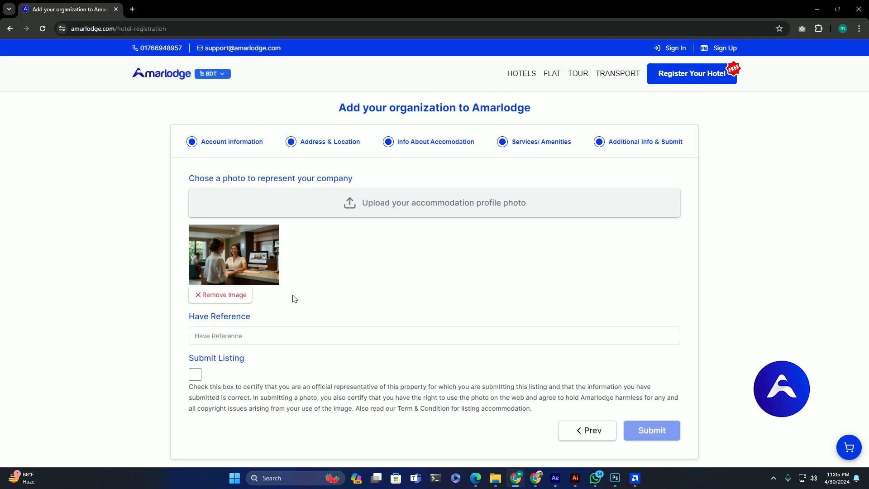
{"action": "scroll", "coordinate": [170, 278], "scroll_direction": "down", "scroll_amount": 3}
Step: Tick the official-representative certification and submit the listing
{"action": "left_click", "coordinate": [234, 196]}
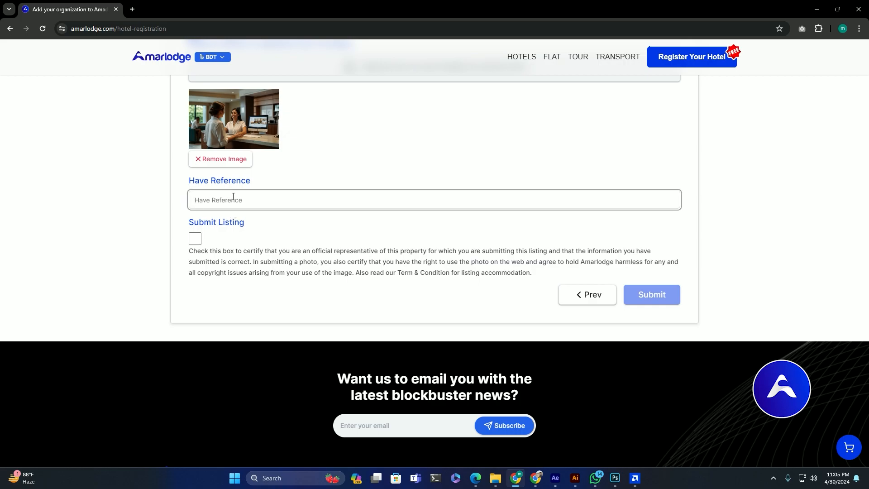
{"action": "left_click", "coordinate": [195, 240]}
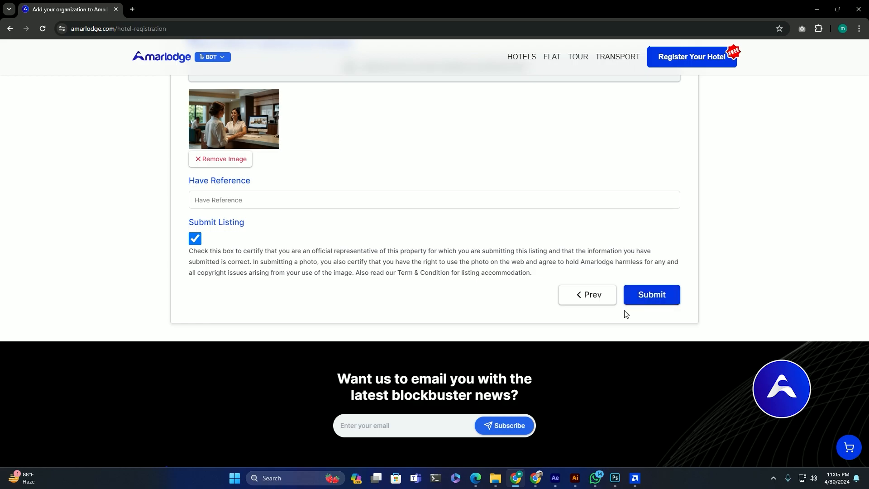
{"action": "left_click", "coordinate": [652, 298]}
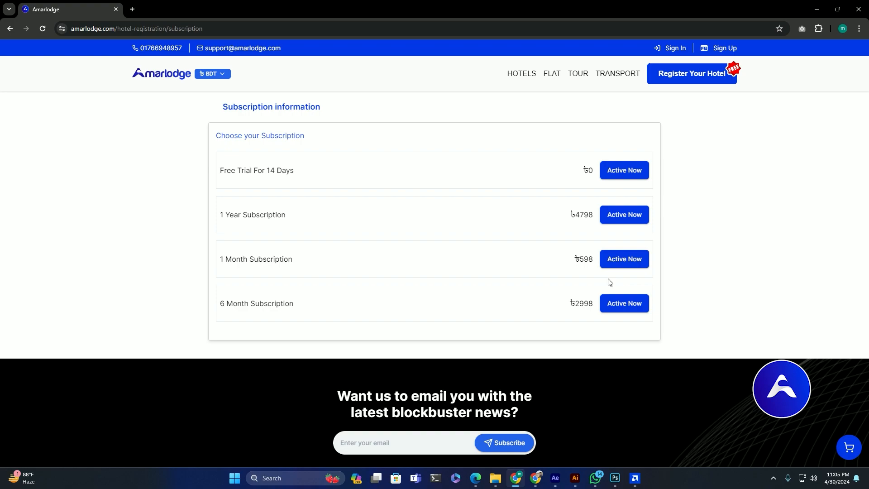
Step: Activate the Free Trial For 14 Days subscription plan
{"action": "left_click_drag", "start_coordinate": [222, 170], "coordinate": [312, 171]}
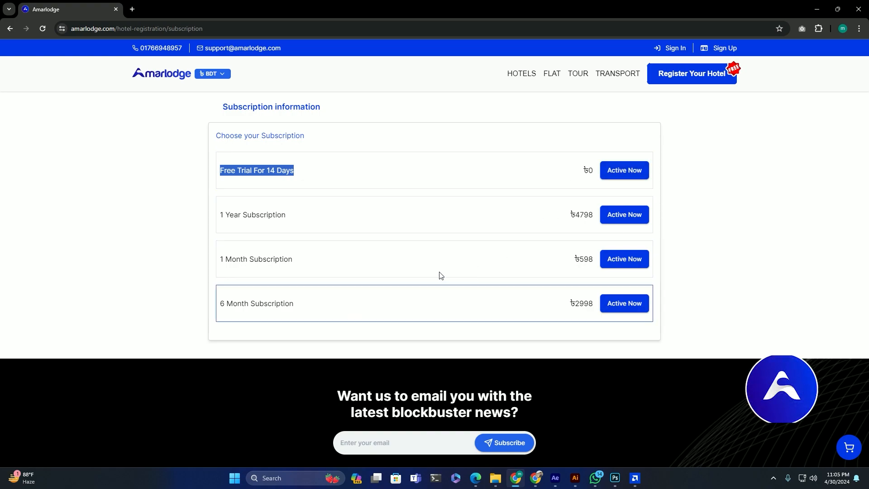
{"action": "left_click", "coordinate": [143, 245]}
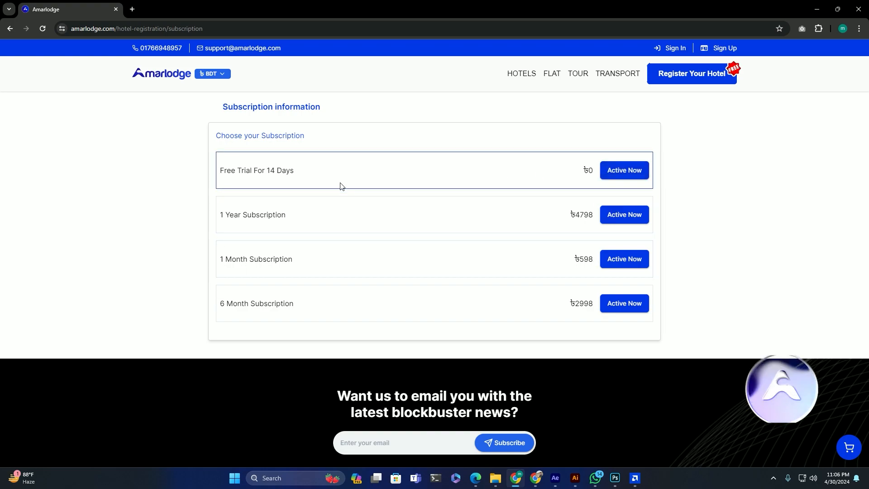
{"action": "left_click_drag", "start_coordinate": [224, 171], "coordinate": [302, 174]}
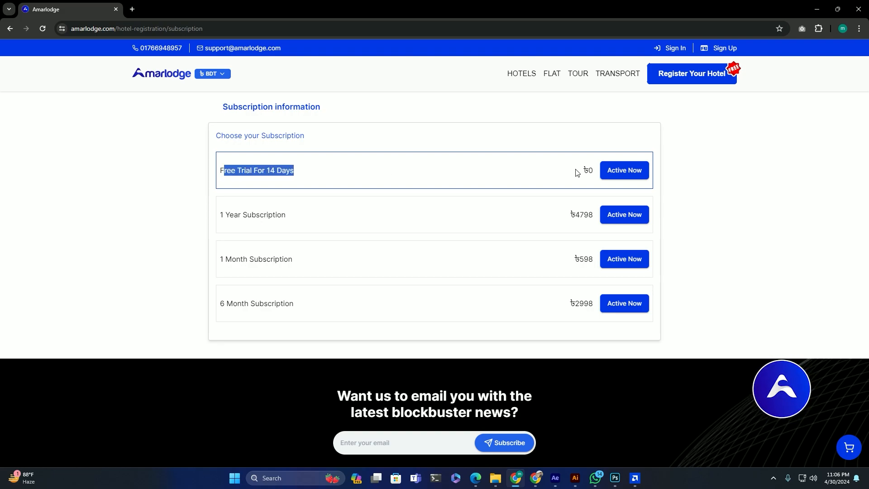
{"action": "left_click", "coordinate": [610, 172]}
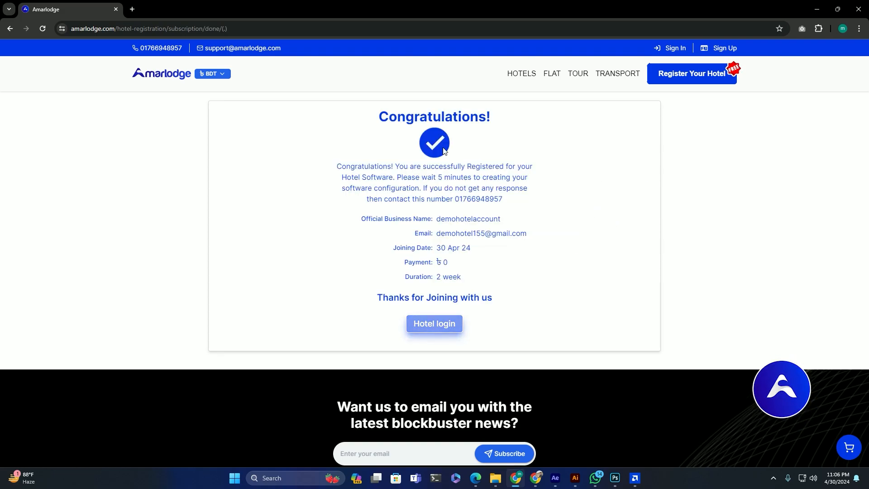
Step: Copy the registered e-mail from the Congratulations page and go to the Hotel login page
{"action": "left_click_drag", "start_coordinate": [374, 119], "coordinate": [522, 305]}
{"action": "left_click", "coordinate": [549, 295]}
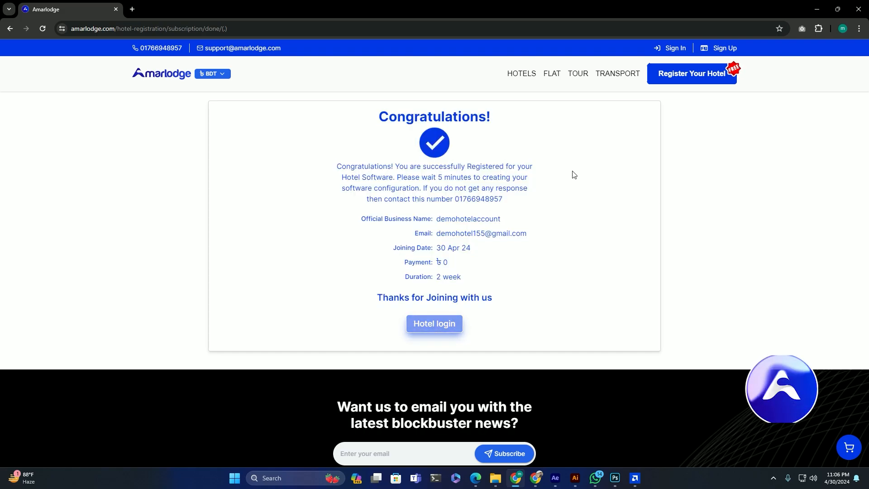
{"action": "left_click_drag", "start_coordinate": [436, 233], "coordinate": [542, 236]}
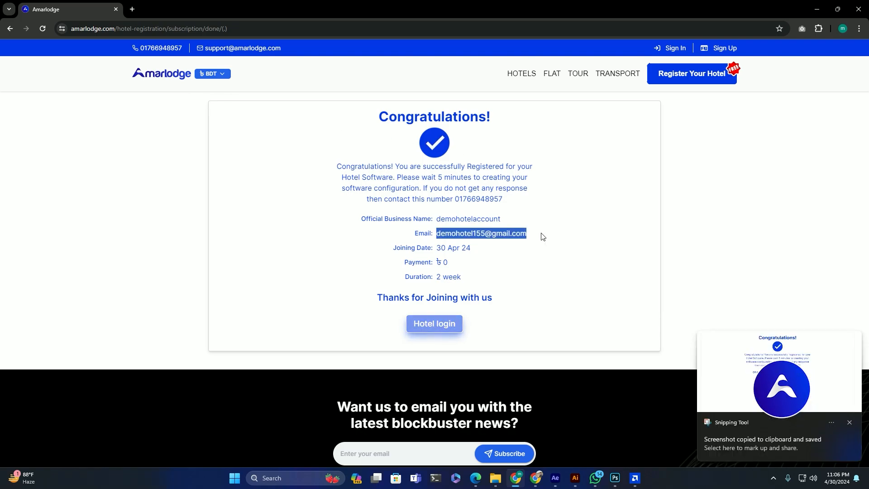
{"action": "left_click", "coordinate": [849, 421]}
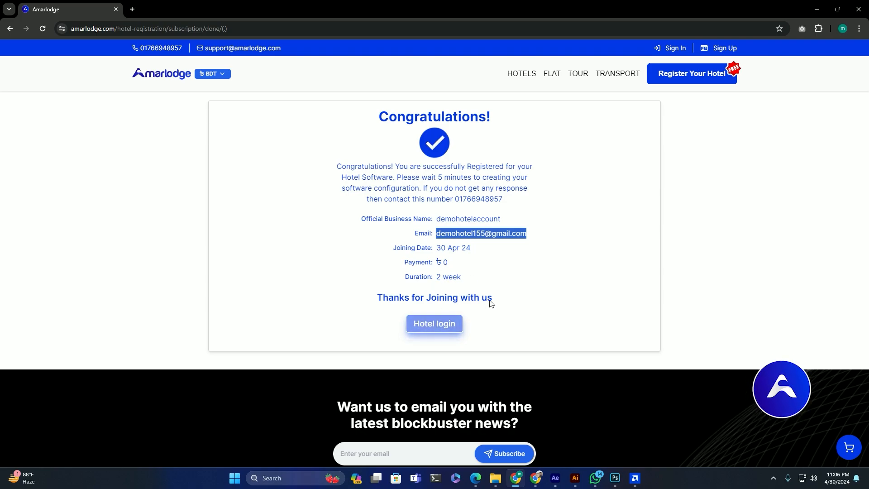
{"action": "left_click", "coordinate": [431, 325]}
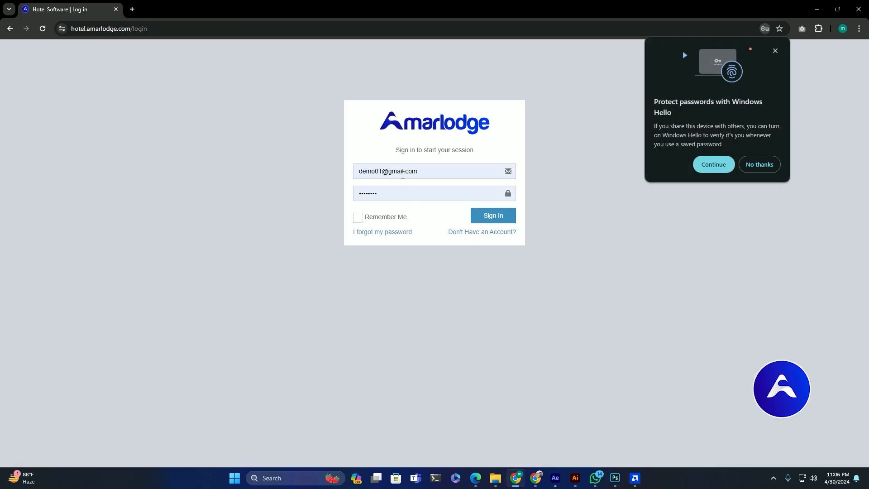
Step: Sign in with the copied e-mail and the account password, and save the login in Chrome
{"action": "left_click", "coordinate": [467, 171]}
{"action": "key", "text": "ctrl+a"}
{"action": "key", "text": "ctrl+v"}
{"action": "left_click", "coordinate": [394, 196]}
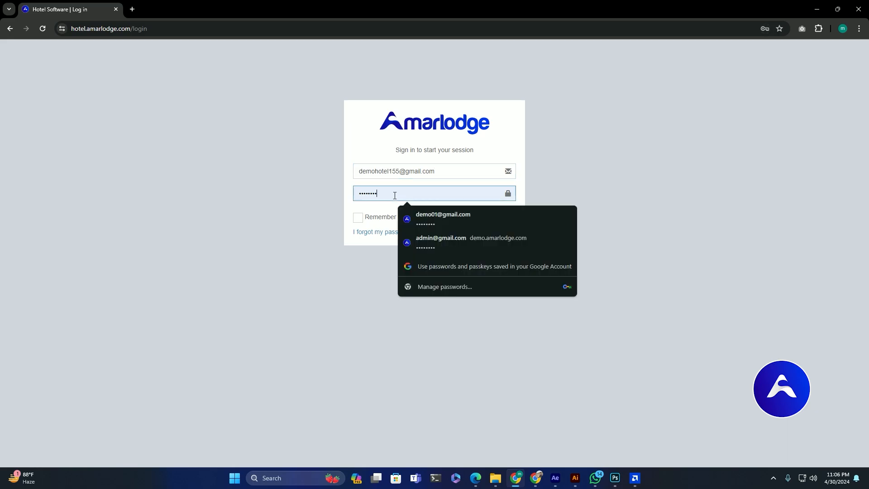
{"action": "key", "text": "ctrl+a"}
{"action": "key", "text": "ctrl+v"}
{"action": "left_click", "coordinate": [495, 219]}
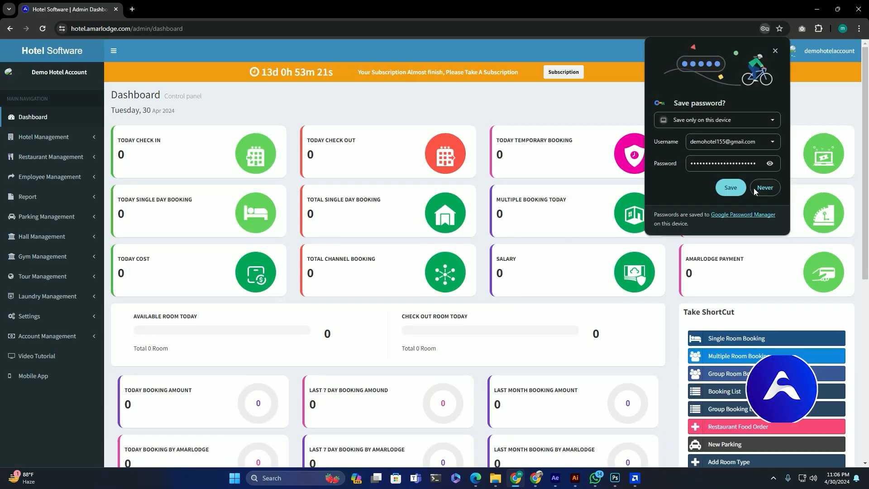
{"action": "left_click", "coordinate": [731, 187]}
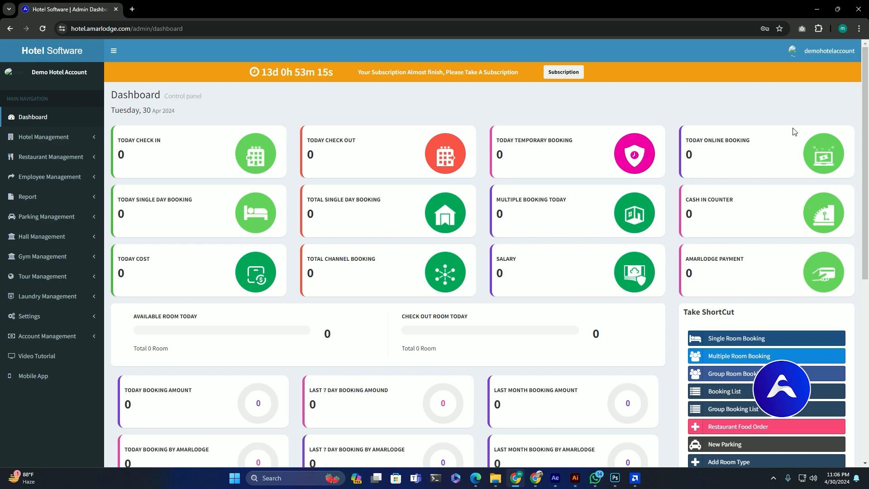
Step: Upload pngwing.com.png from the user profile page as the demo hotel's logo and submit it
{"action": "left_click", "coordinate": [801, 53]}
{"action": "left_click", "coordinate": [754, 156]}
{"action": "left_click", "coordinate": [198, 182]}
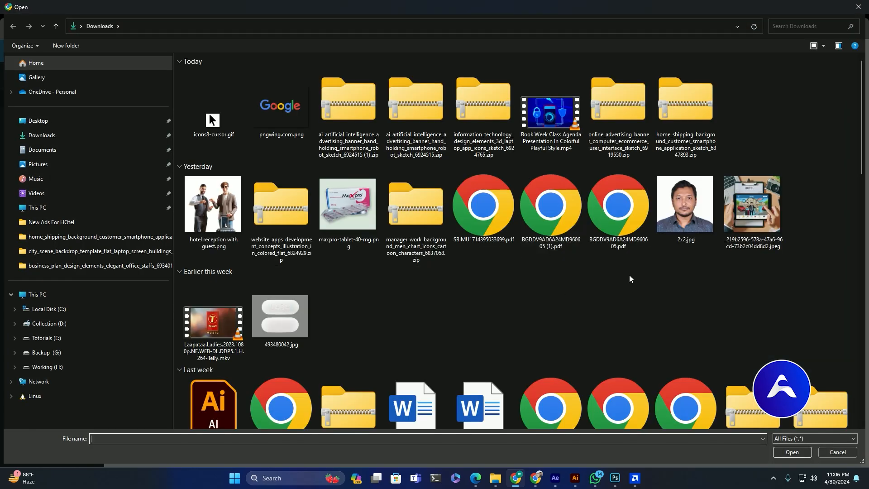
{"action": "scroll", "coordinate": [629, 274], "scroll_direction": "down", "scroll_amount": 10}
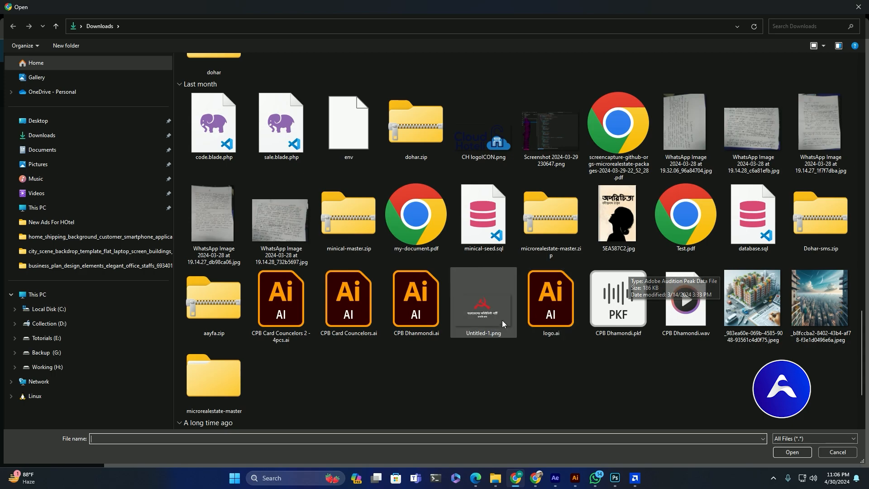
{"action": "scroll", "coordinate": [515, 281], "scroll_direction": "up", "scroll_amount": 5}
{"action": "scroll", "coordinate": [515, 285], "scroll_direction": "up", "scroll_amount": 5}
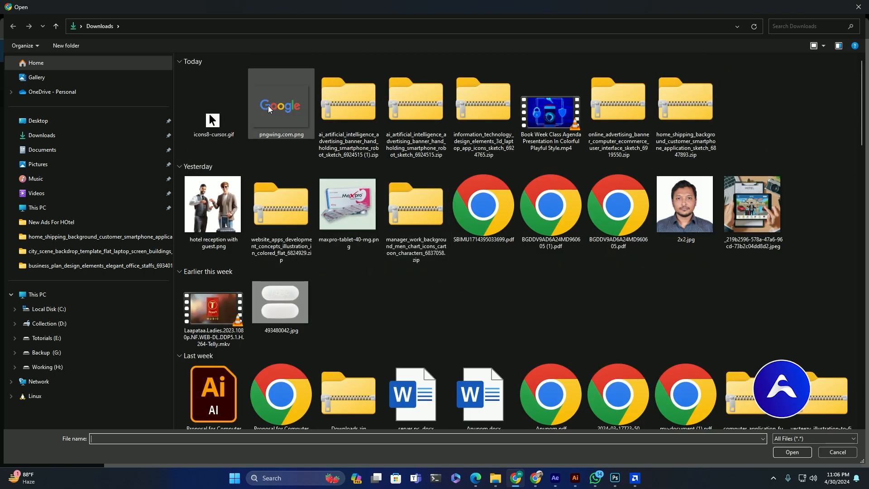
{"action": "double_click", "coordinate": [268, 105]}
{"action": "left_click", "coordinate": [541, 236]}
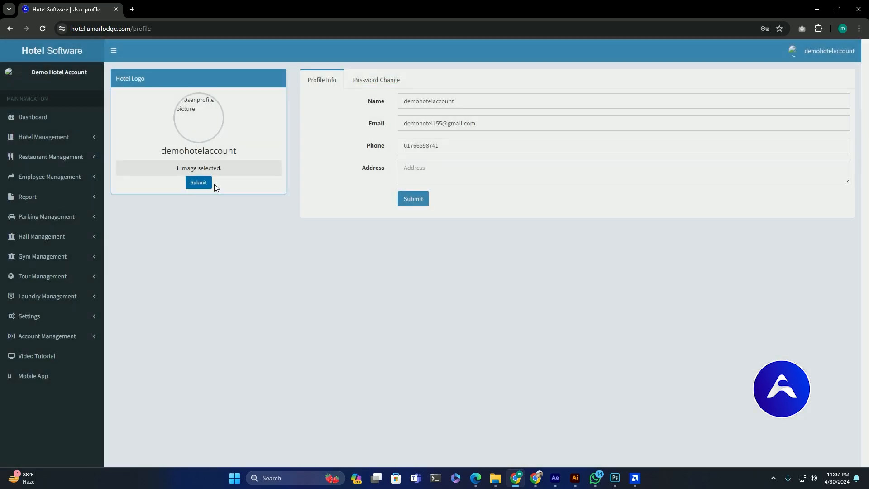
{"action": "left_click", "coordinate": [209, 183]}
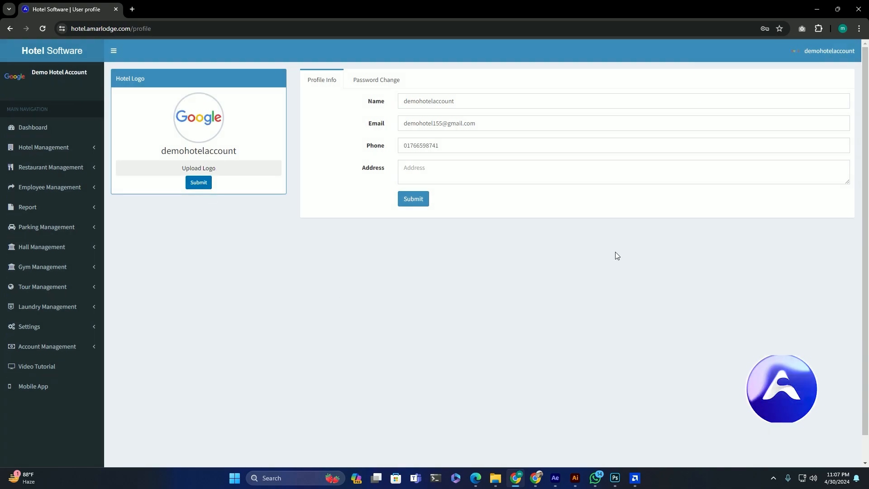